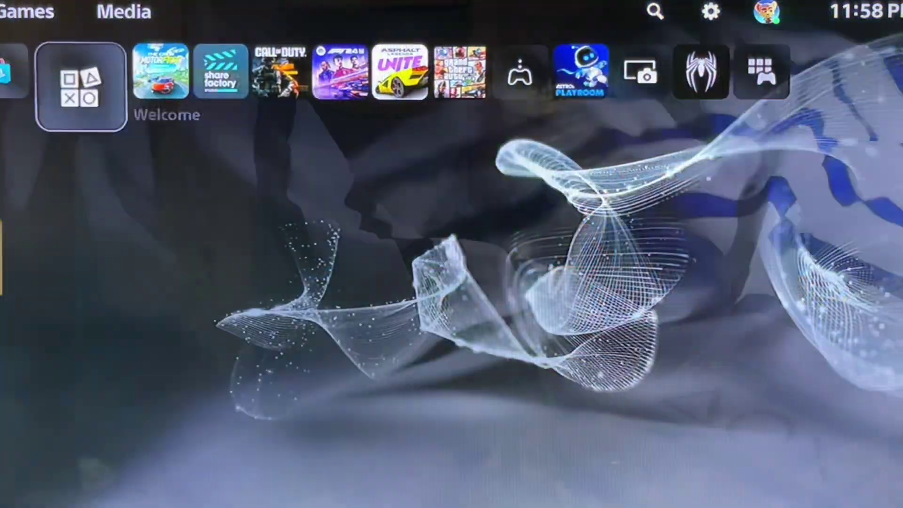
Step: Go from the home row into Settings and enter the Network settings page
key(Right)
key(Right)
key(Right)
key(Right)
key(Right)
key(Right)
key(Right)
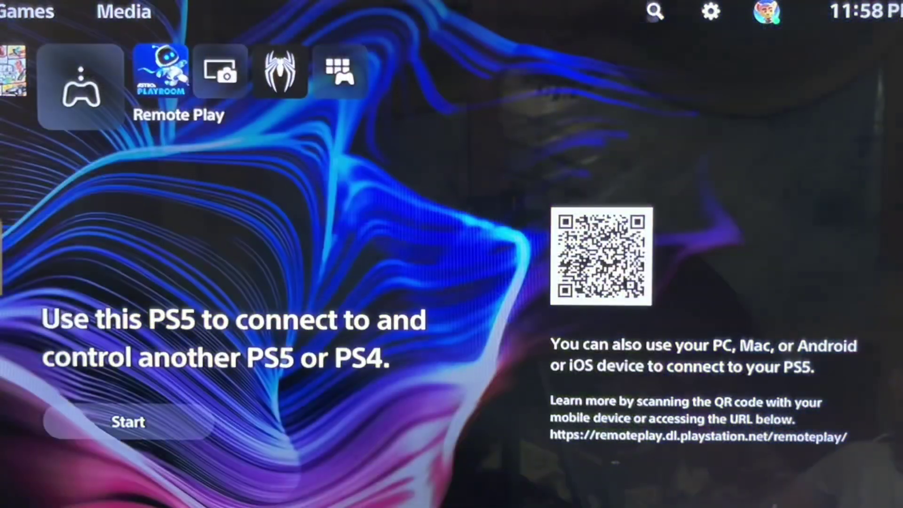
key(Return)
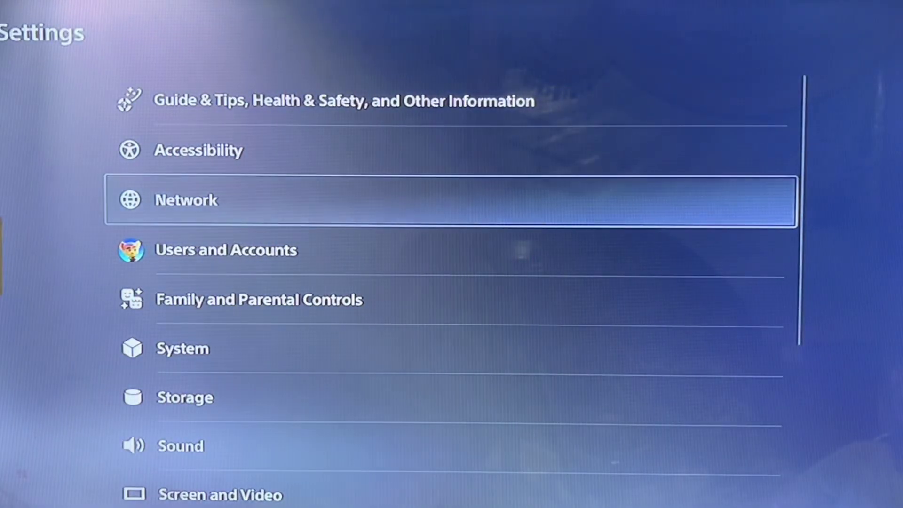
key(Return)
Step: View the PlayStation Network service status page and dismiss the repairs help popup
key(Right)
key(Down)
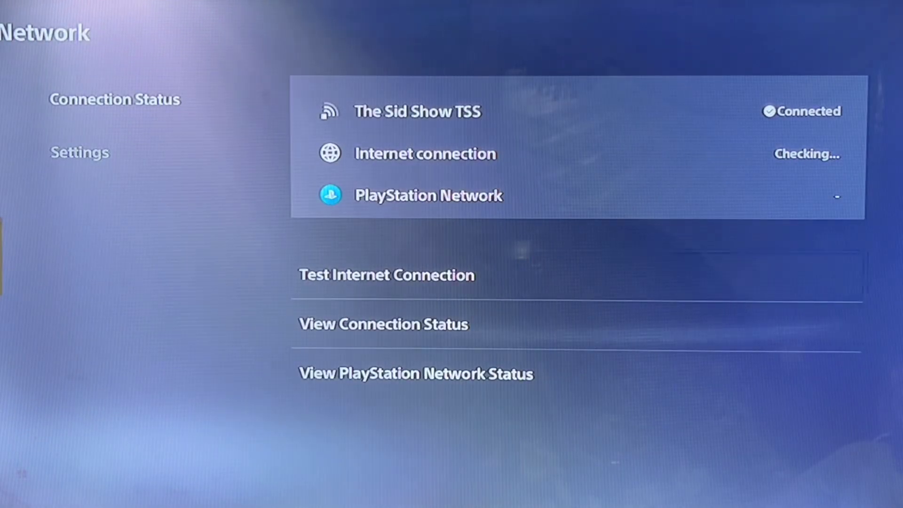
key(Down)
key(Return)
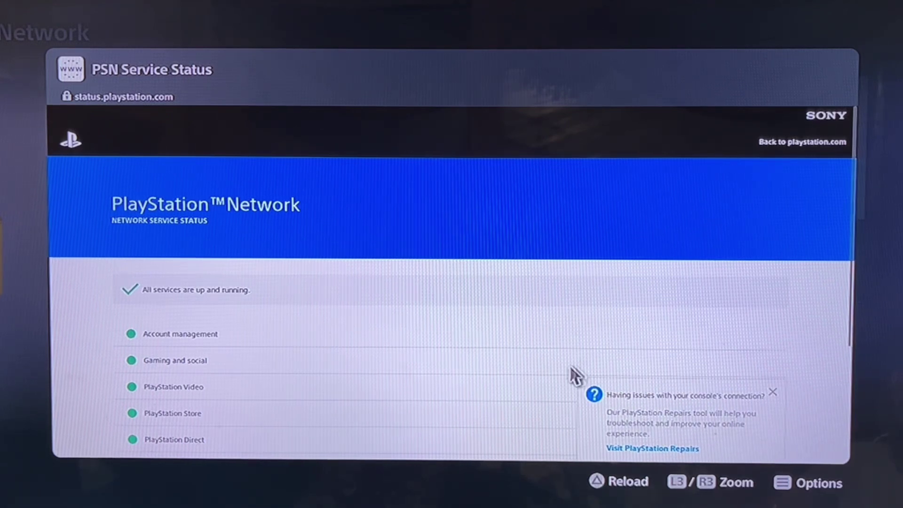
click(765, 398)
Step: Leave the status page and Network, then enter Users and Accounts from Settings
key(Escape)
key(Left)
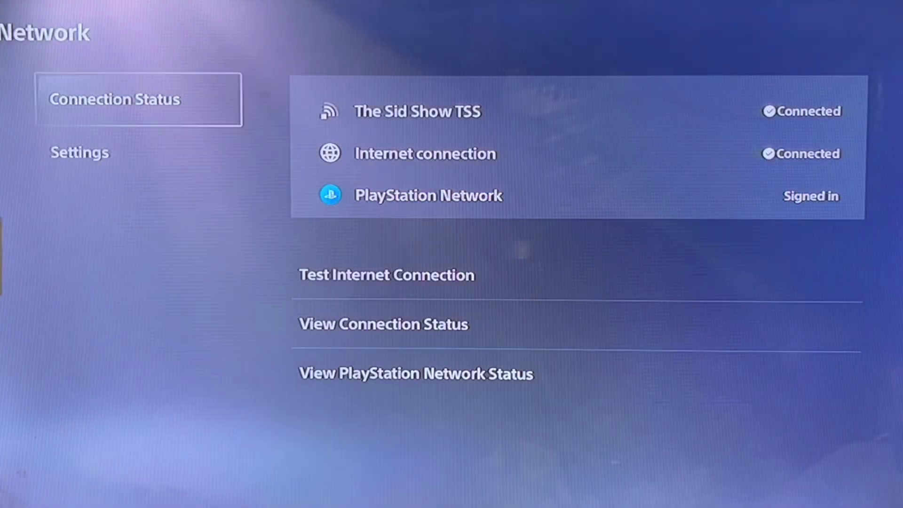
key(Escape)
key(Down)
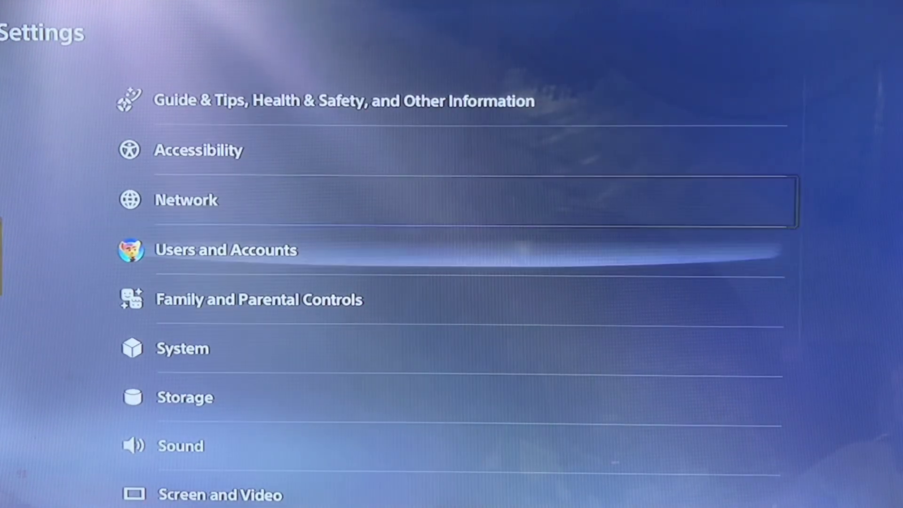
key(Return)
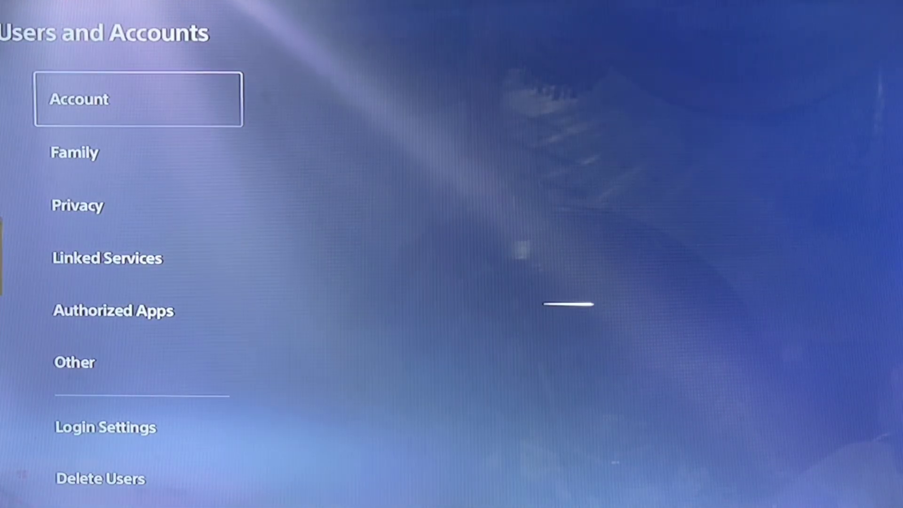
Step: Browse the Other options — Sign Out and Restore Licenses — then return to the Settings list
key(Down)
key(Down)
key(Down)
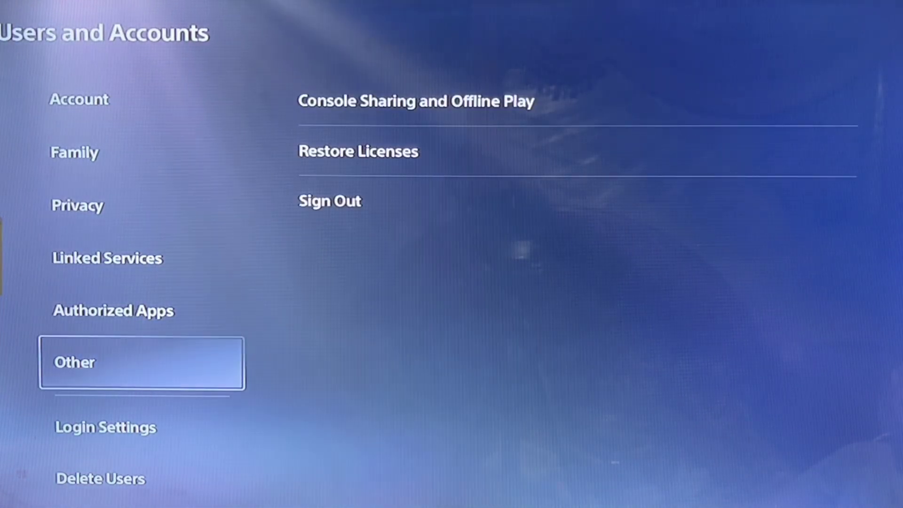
key(Right)
key(Down)
key(Down)
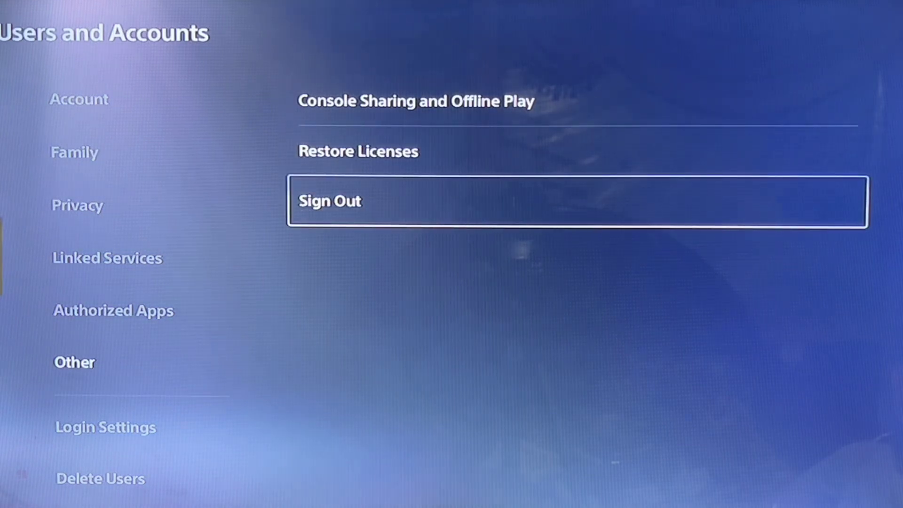
key(Up)
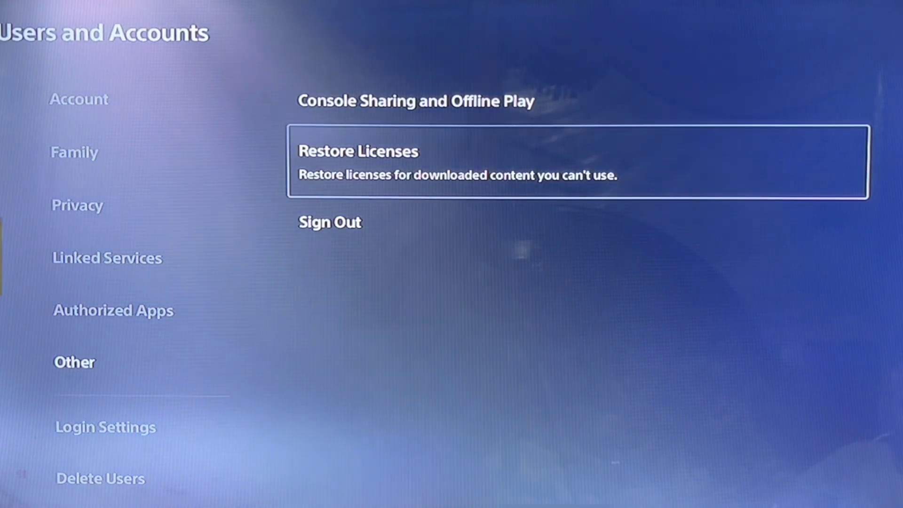
key(Left)
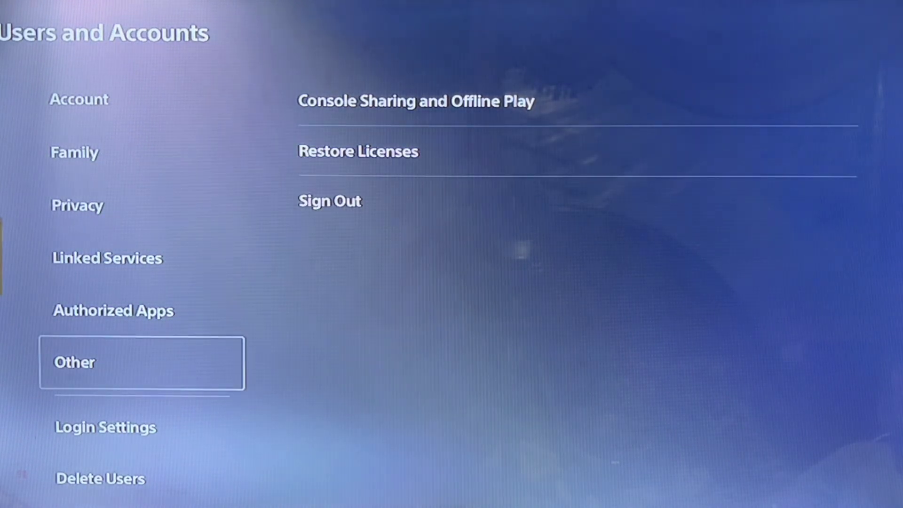
key(Escape)
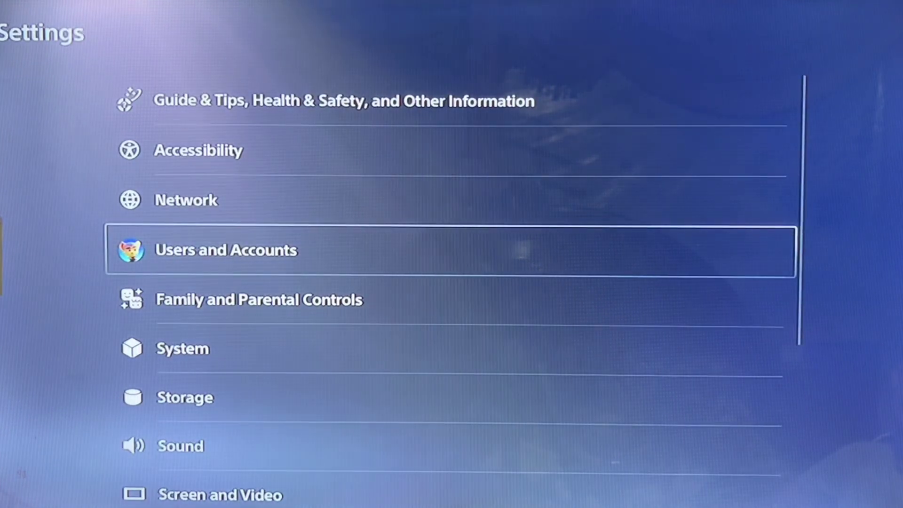
Step: Enter System settings and check the System Software Update and Settings page, then back out
key(Down)
key(Down)
key(Down)
key(Down)
key(Up)
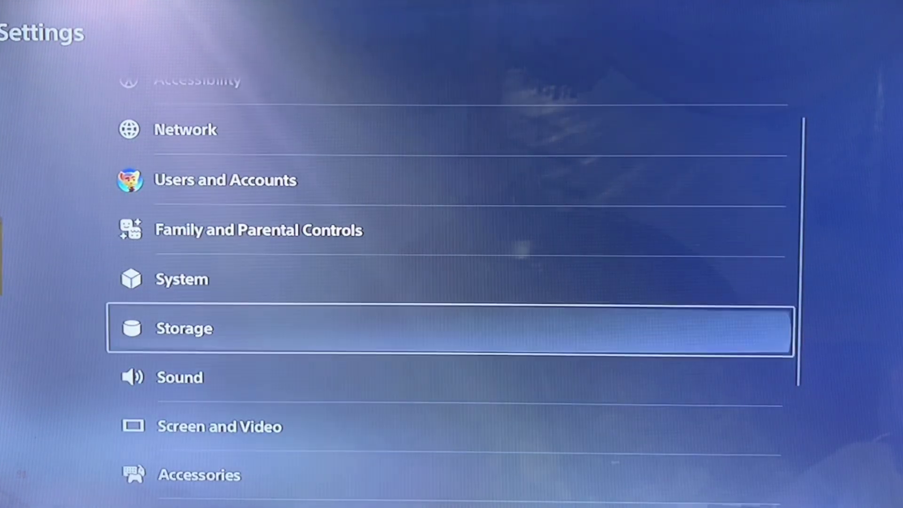
key(Up)
key(Return)
key(Right)
key(Down)
key(Return)
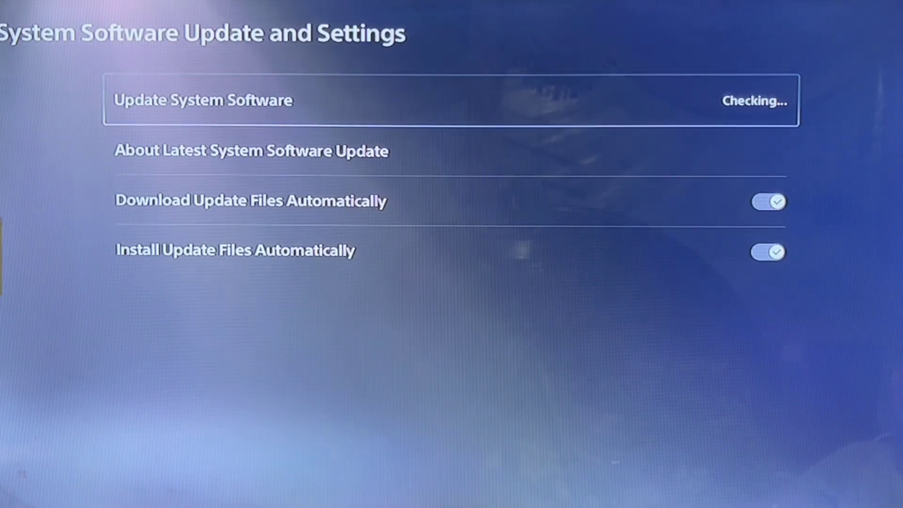
key(Escape)
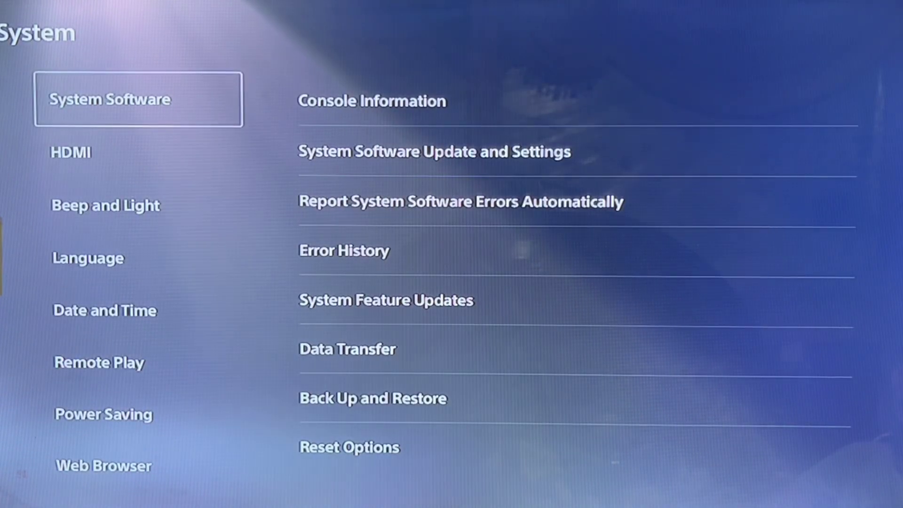
Step: Look over the Reset Options under System Software, then return to the System page
key(Right)
key(Down)
key(Down)
key(Down)
key(Down)
key(Up)
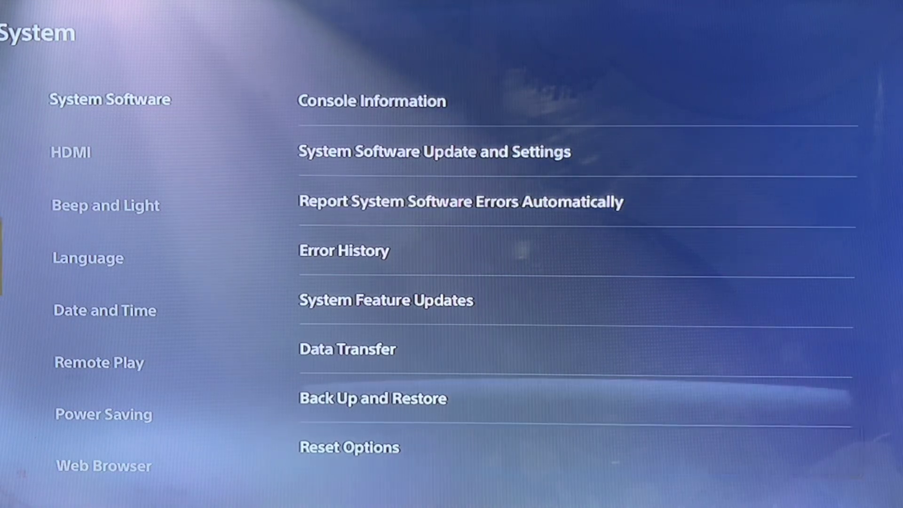
key(Down)
key(Return)
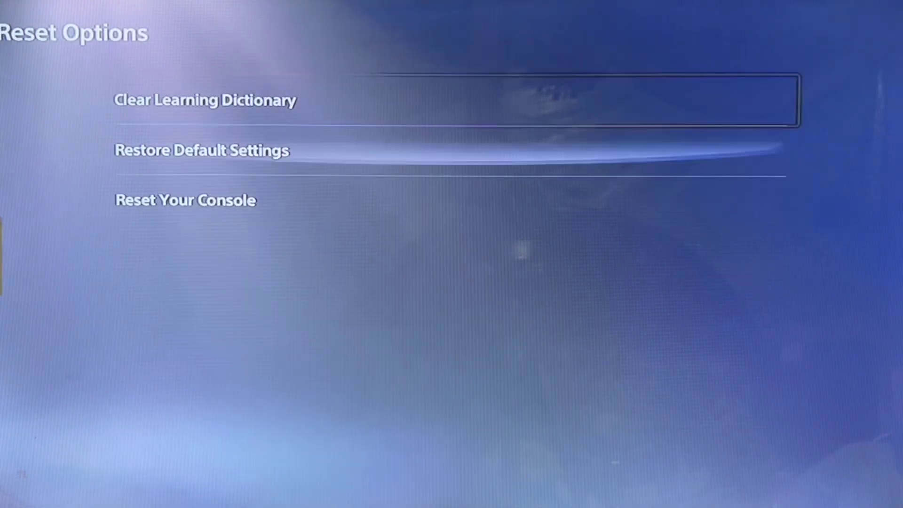
key(Down)
key(Escape)
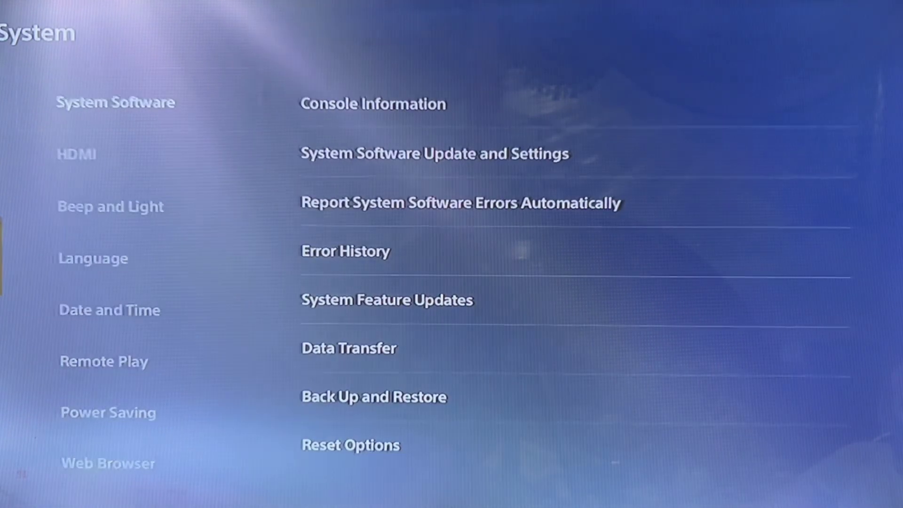
Step: Return home, bring up the Control Center power menu and highlight Turn Off PS5
key(Escape)
key(super)
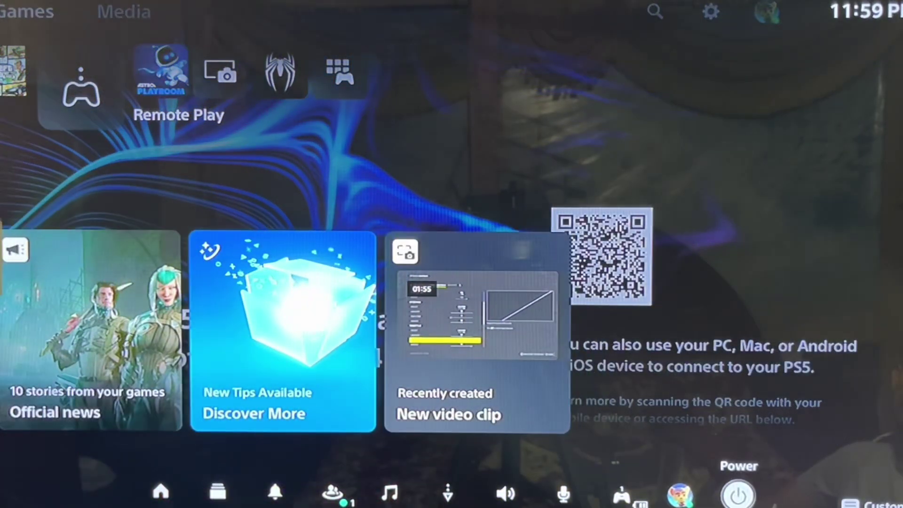
key(Left)
key(Return)
key(Down)
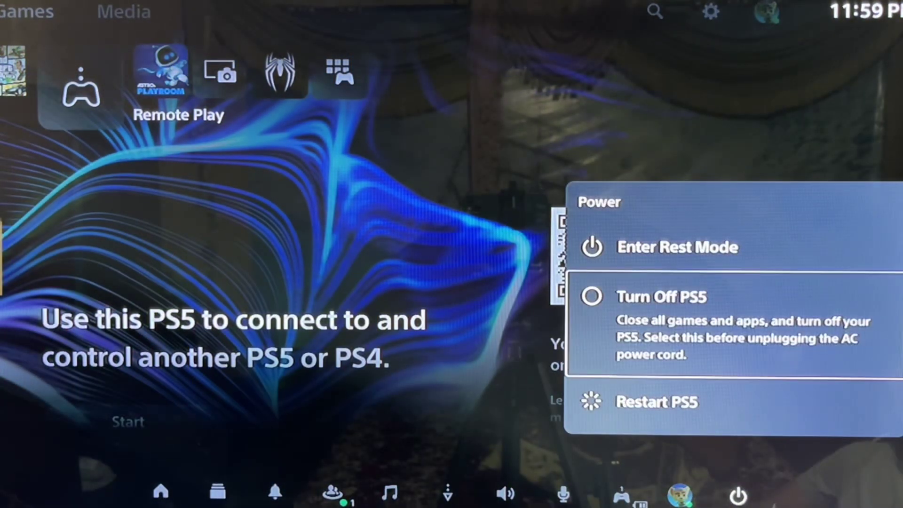